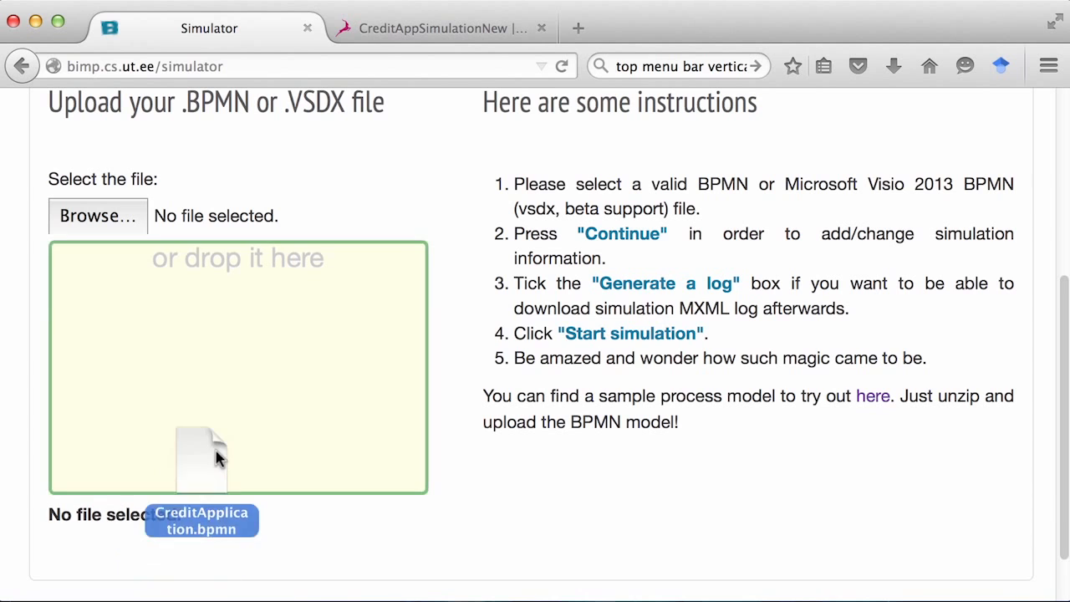
- Continue with CreditApplication.bpmn to its simulation data and review the process simulation specification
click(385, 585)
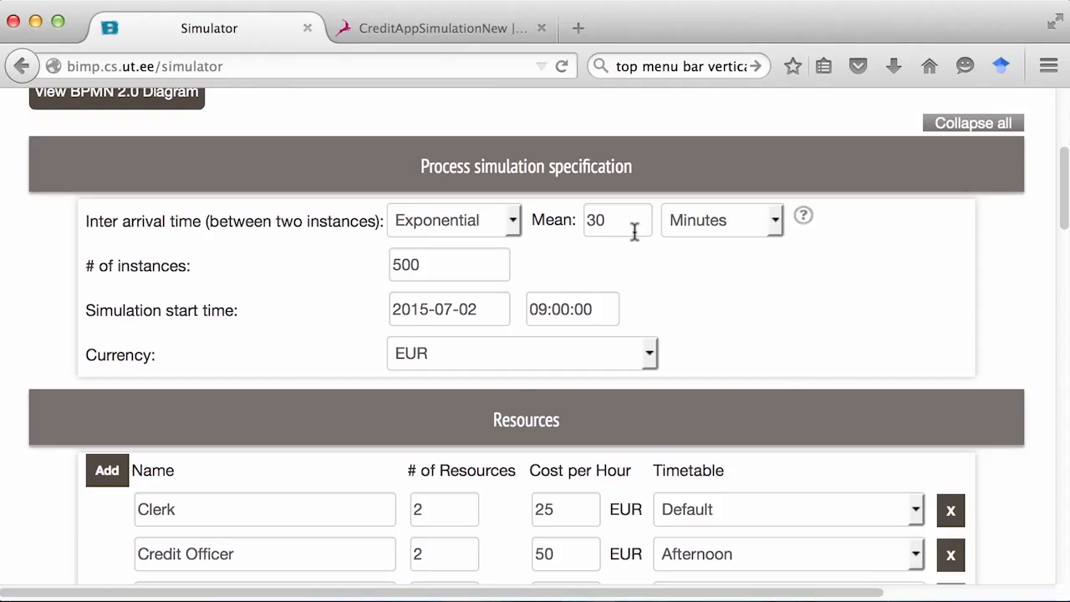
mouse_move(435, 264)
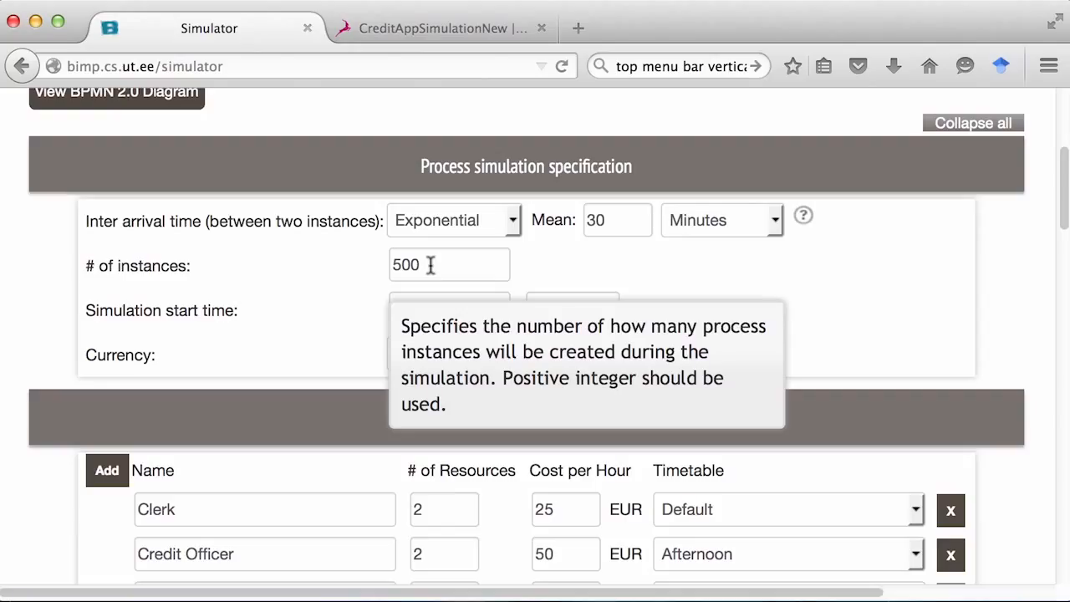
mouse_move(465, 311)
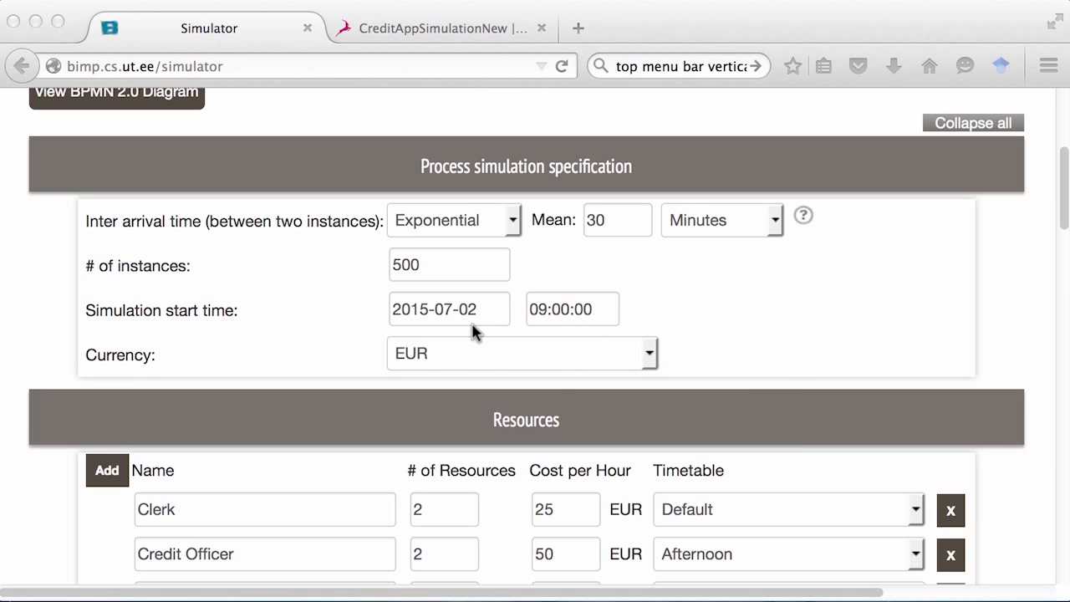
- Examine each resource's count, hourly cost and timetable, along with the days and hours of the Default and Afternoon work schedules
scroll(448, 340, down, 3)
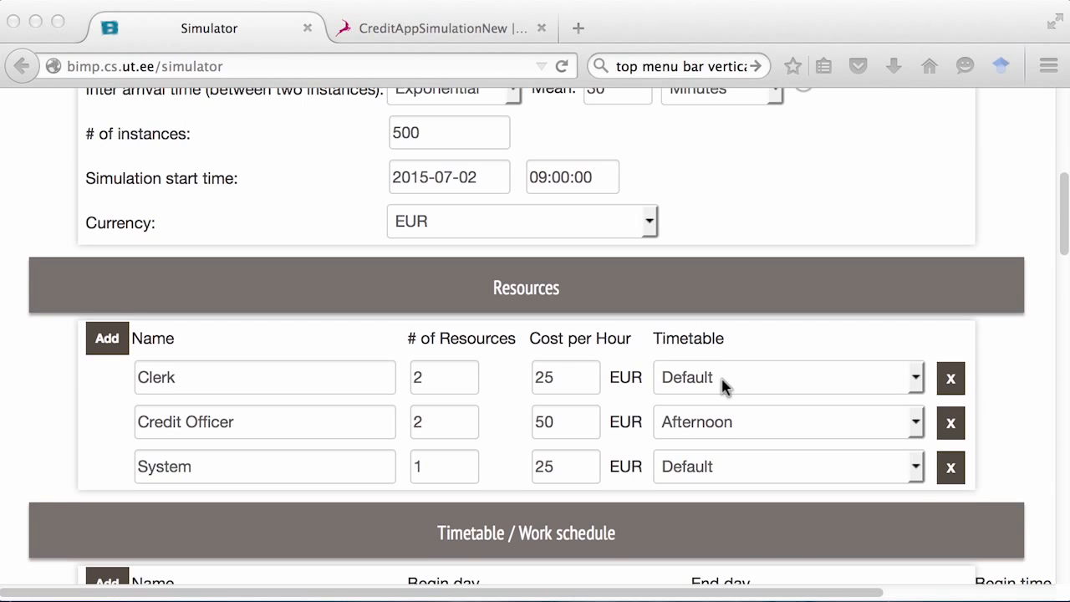
scroll(722, 384, down, 3)
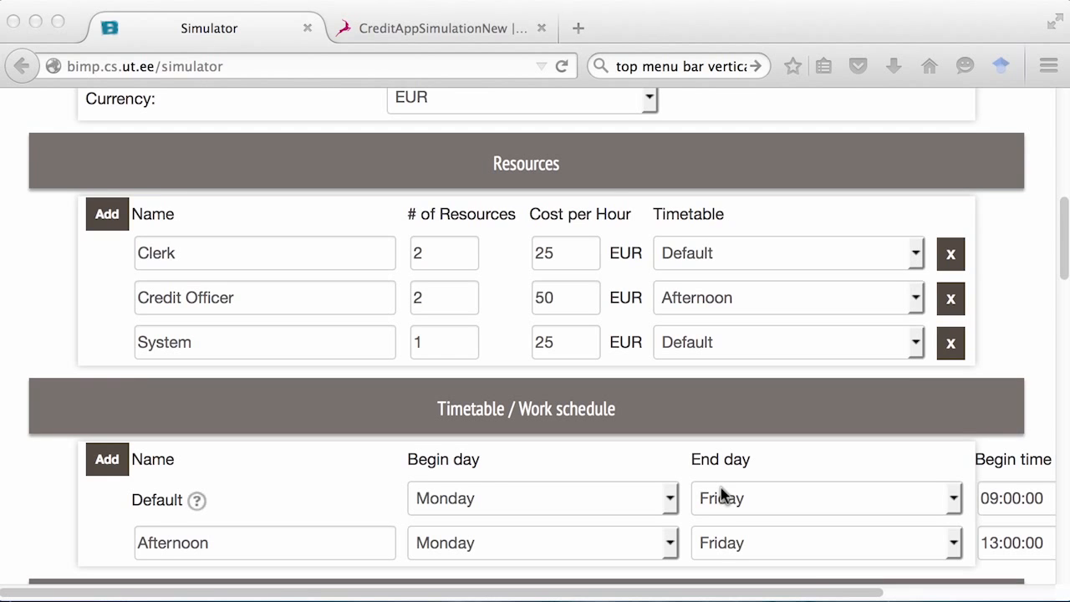
drag(824, 591, 967, 593)
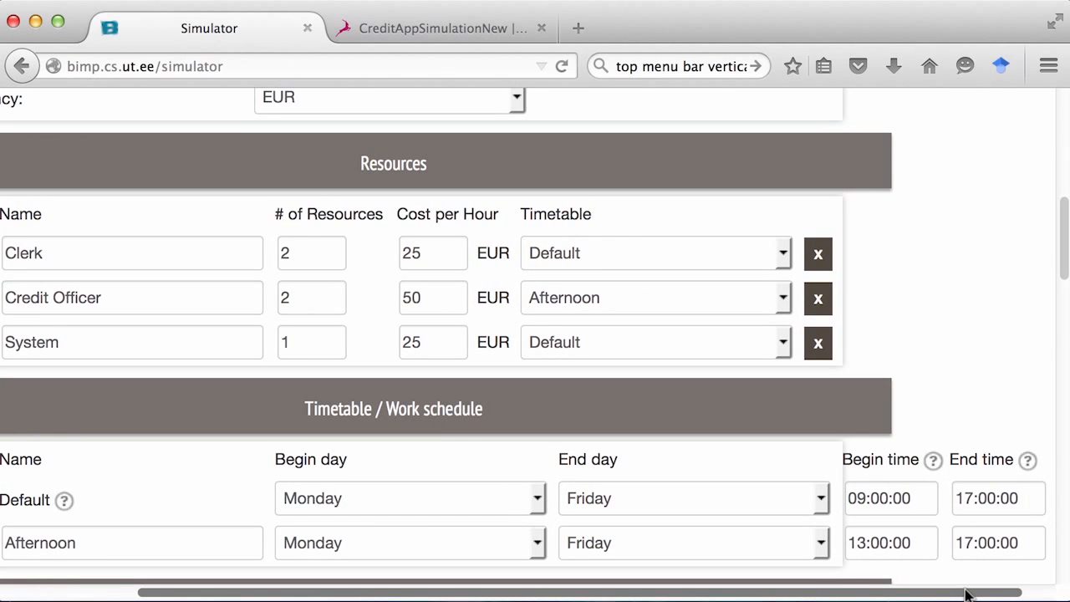
drag(967, 593, 795, 590)
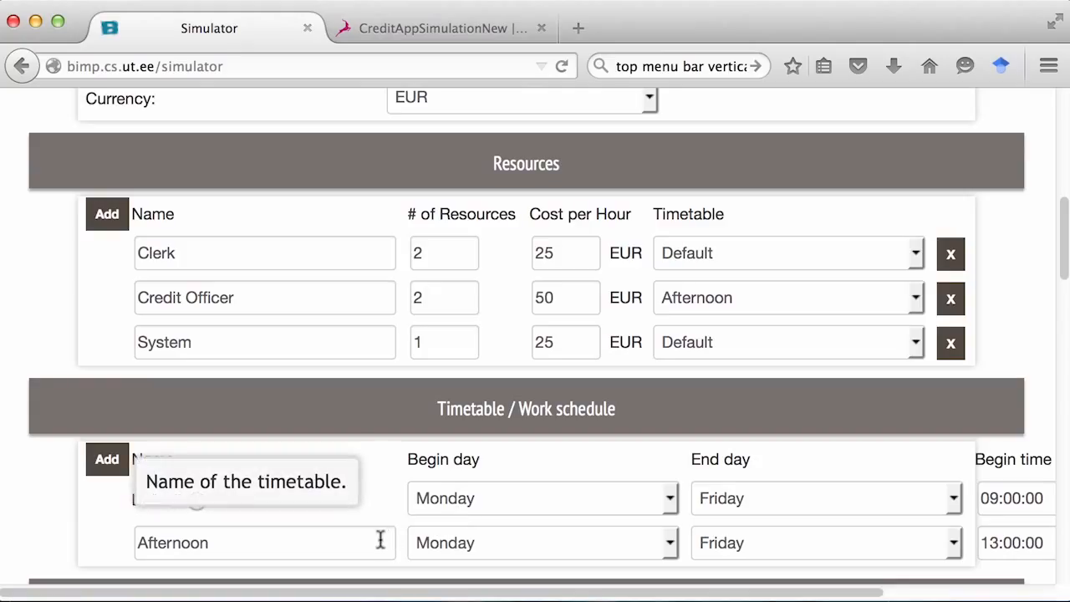
click(326, 552)
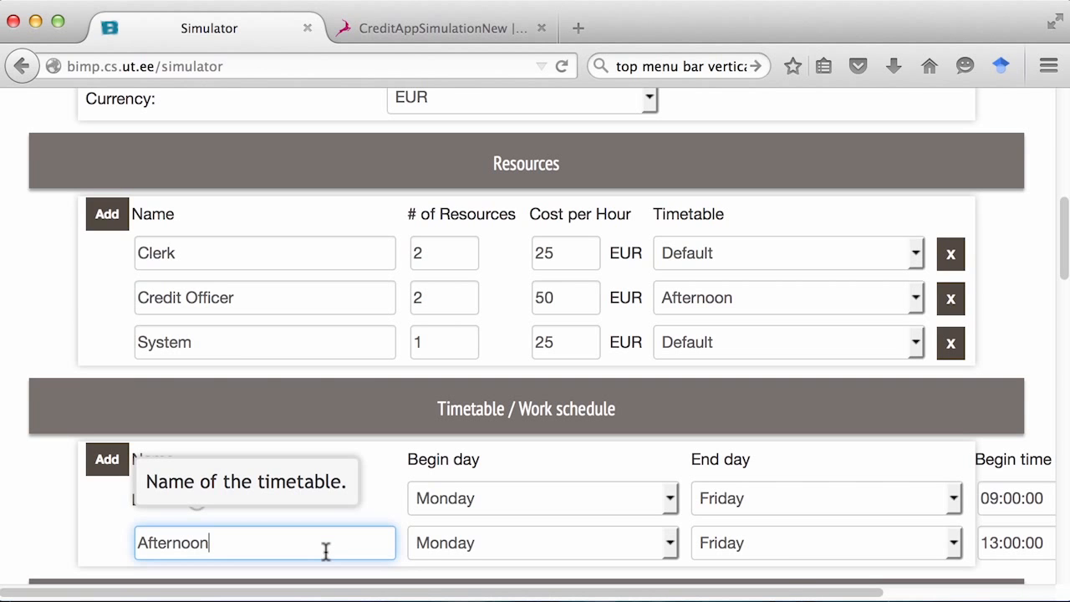
drag(807, 595, 969, 595)
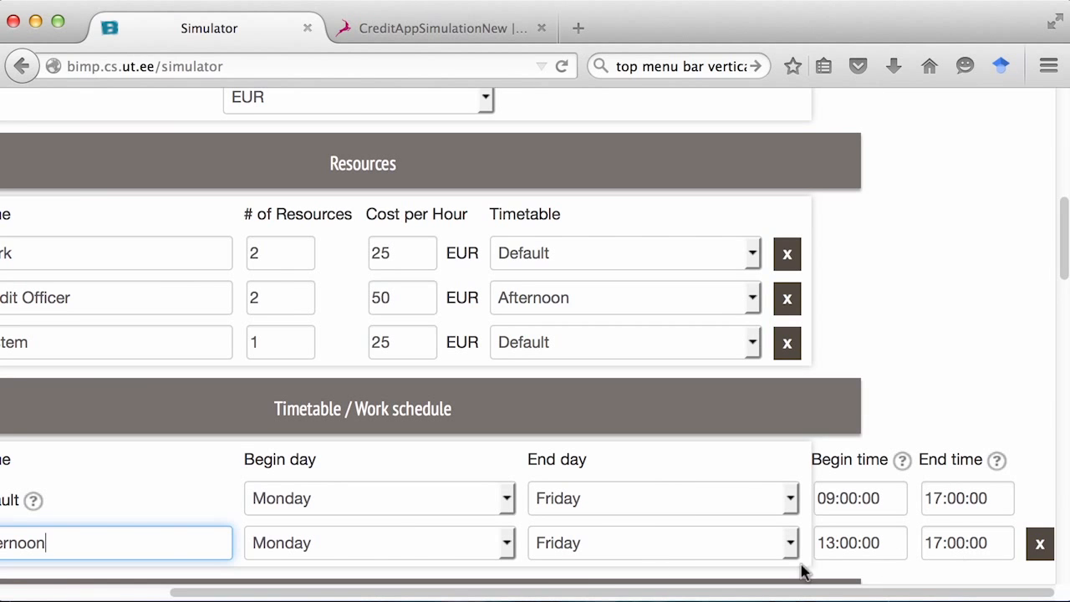
drag(572, 590, 420, 544)
scroll(421, 544, up, 5)
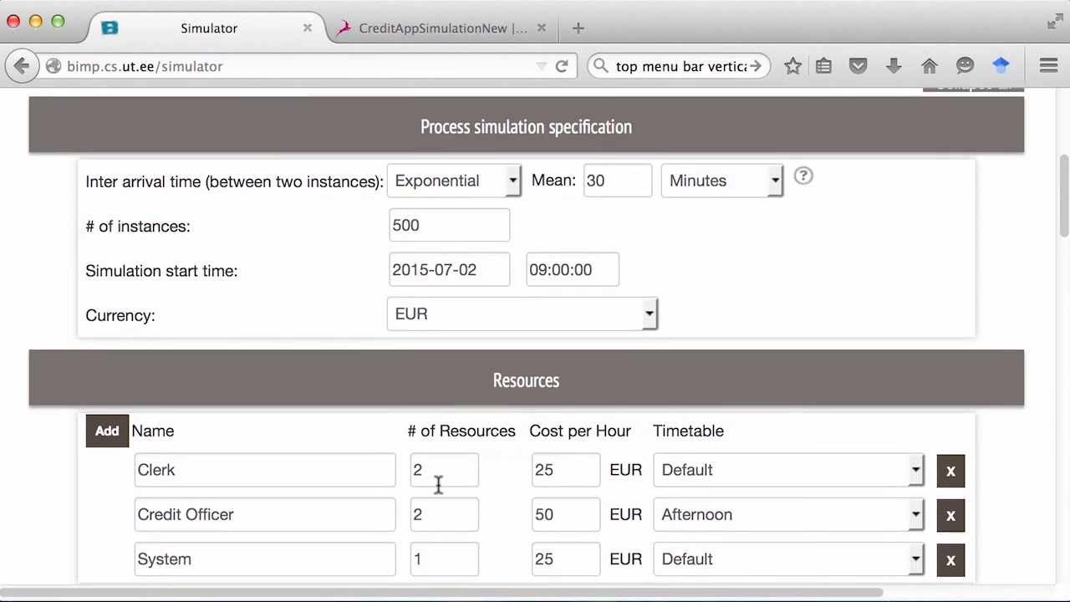
mouse_move(437, 484)
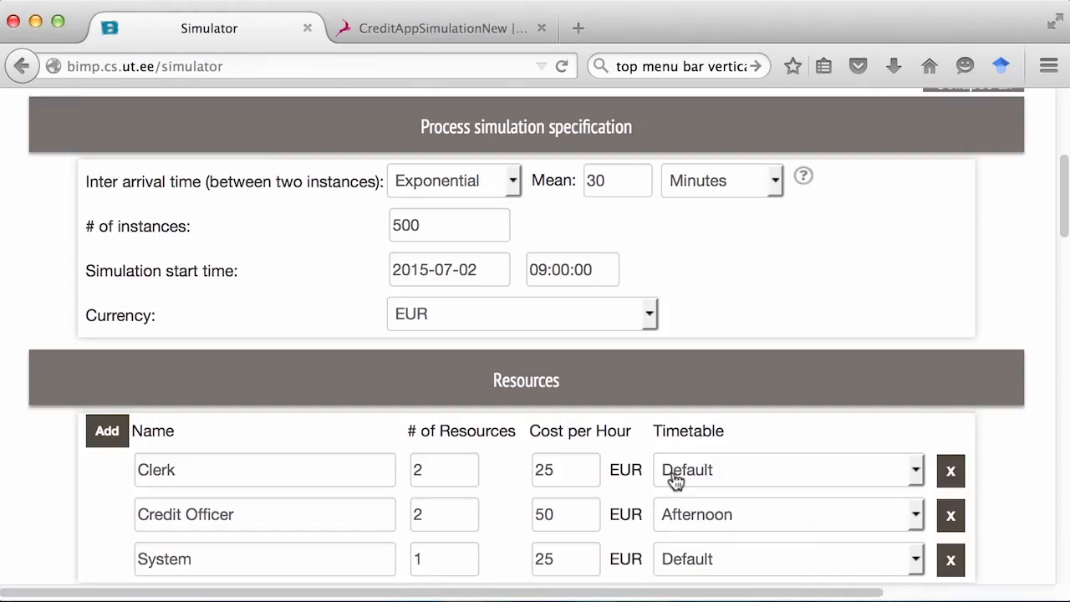
mouse_move(551, 516)
scroll(529, 493, down, 3)
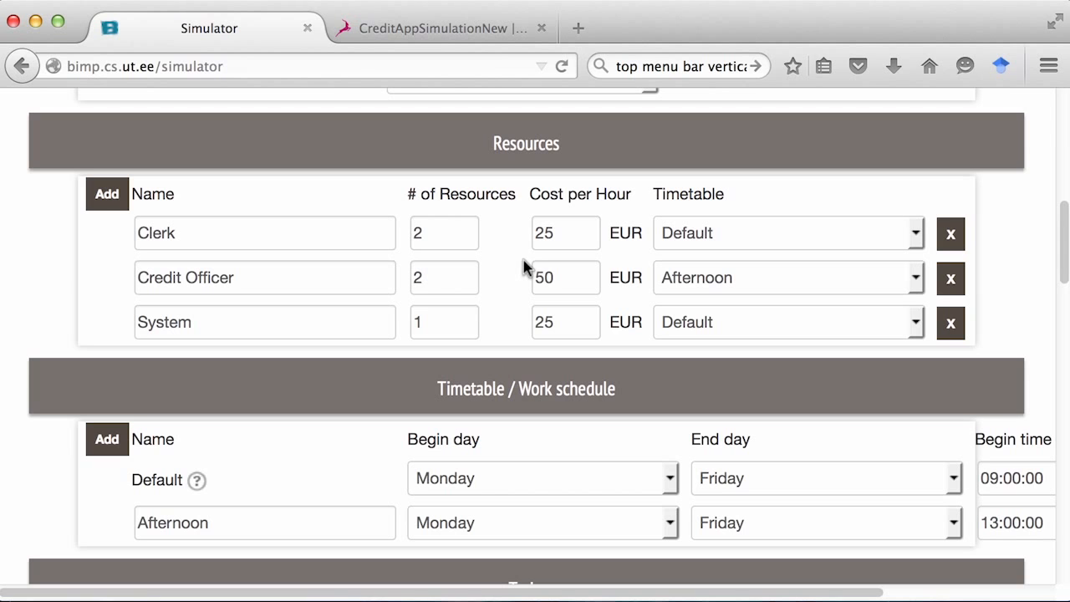
scroll(521, 283, down, 3)
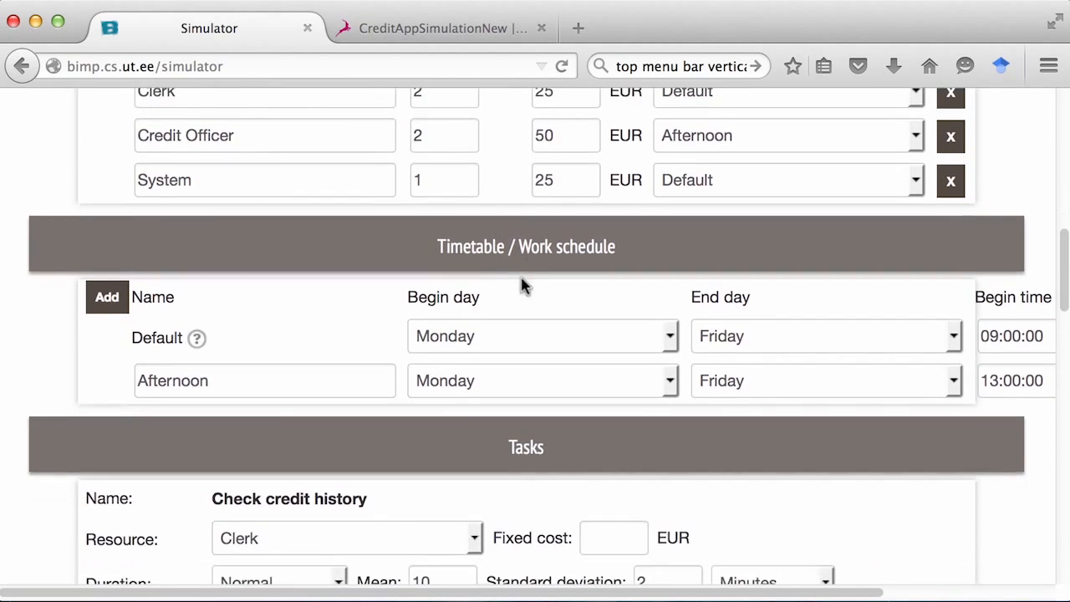
- Examine the assigned resource and duration distribution of every task, from Check credit history to Make credit offer
scroll(524, 287, down, 2)
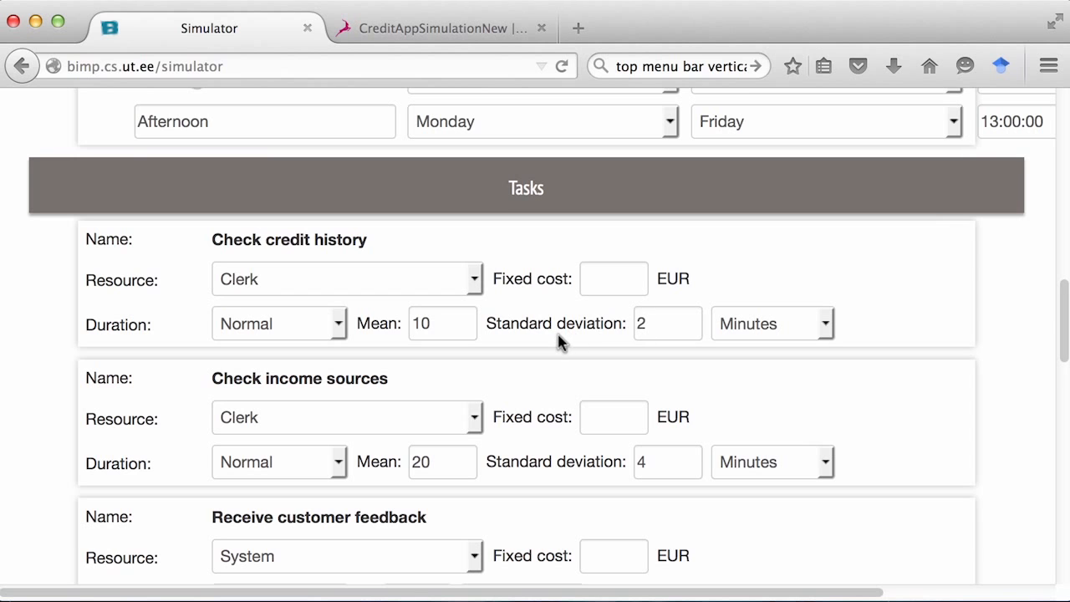
scroll(552, 334, down, 1)
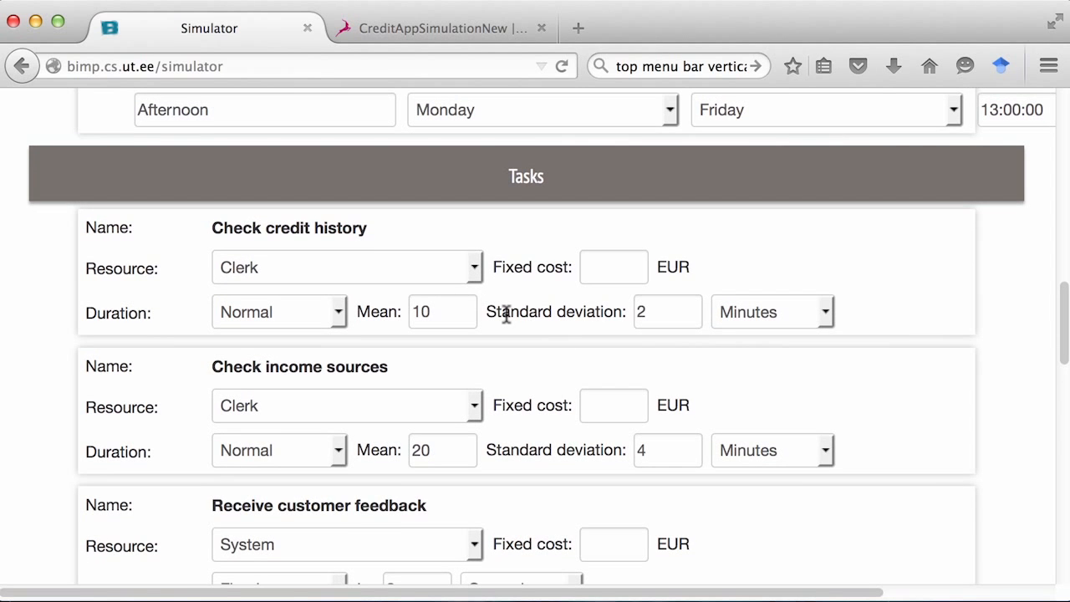
scroll(506, 317, down, 3)
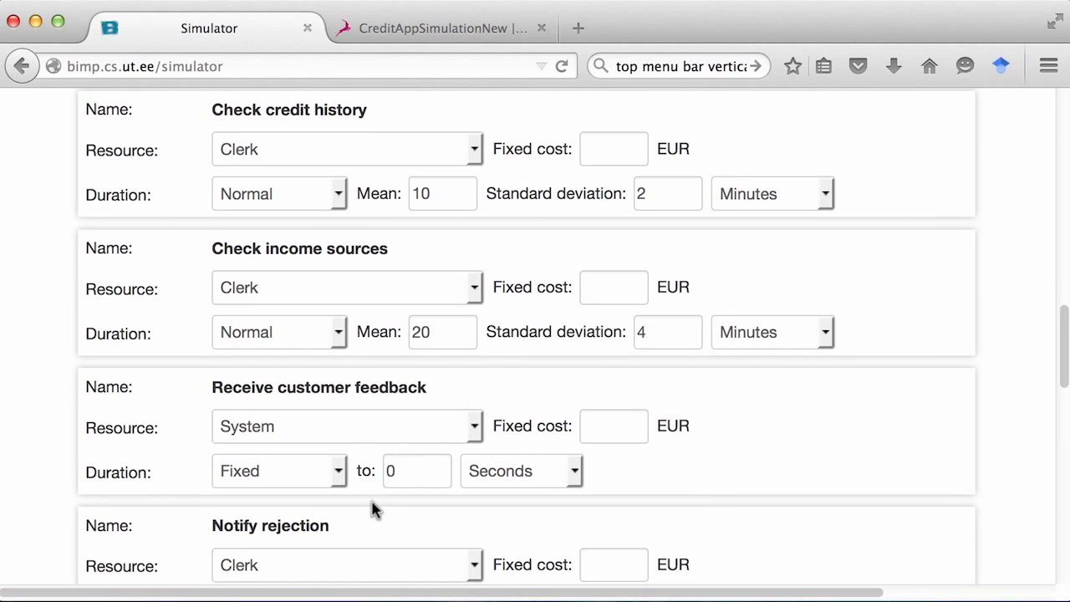
scroll(366, 523, down, 2)
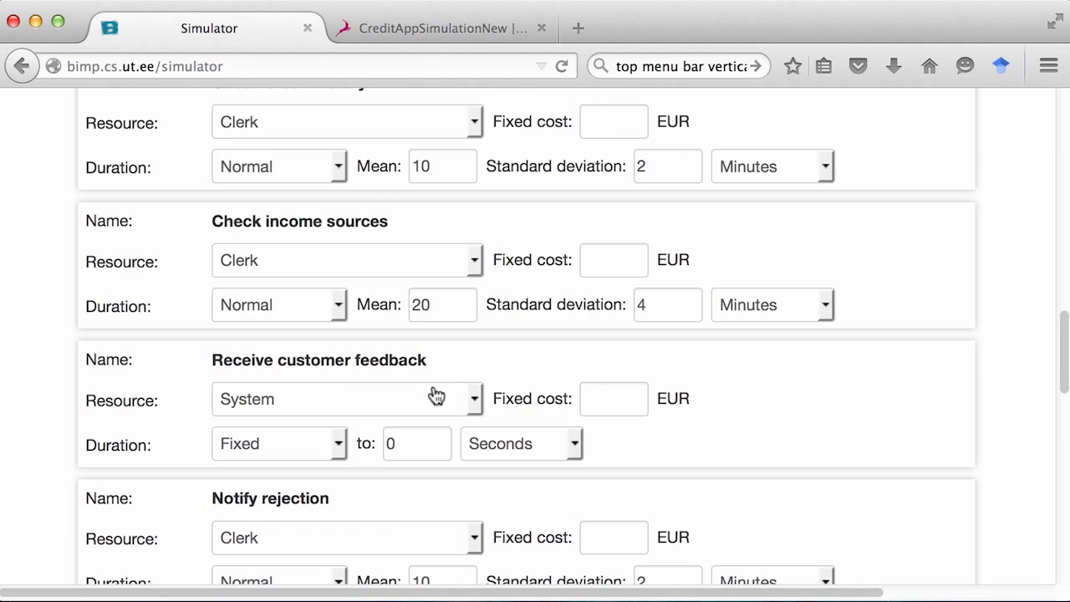
scroll(437, 394, down, 2)
scroll(437, 394, down, 6)
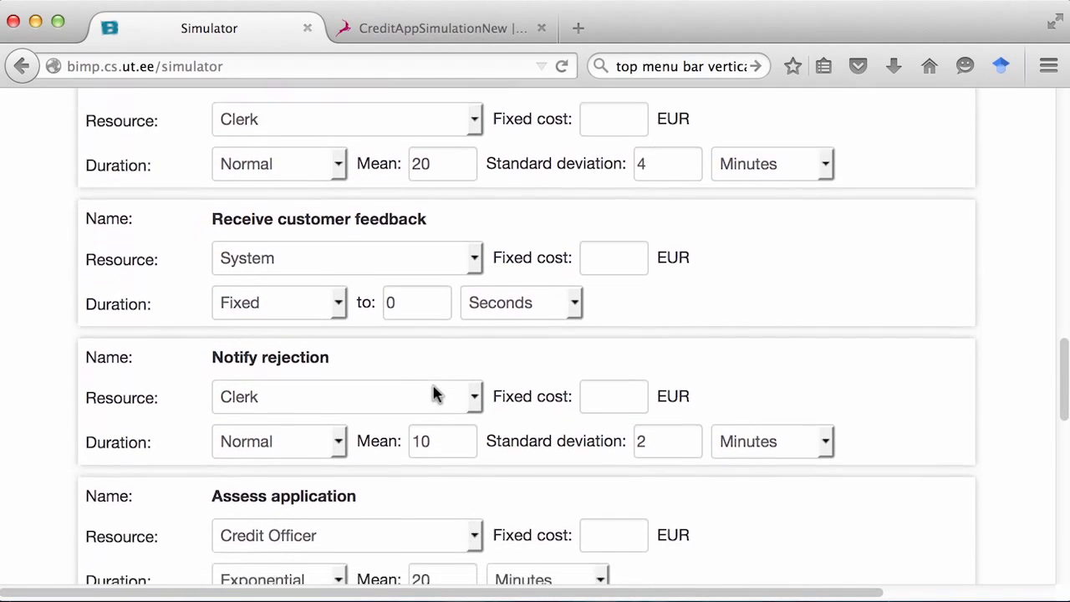
scroll(435, 393, down, 4)
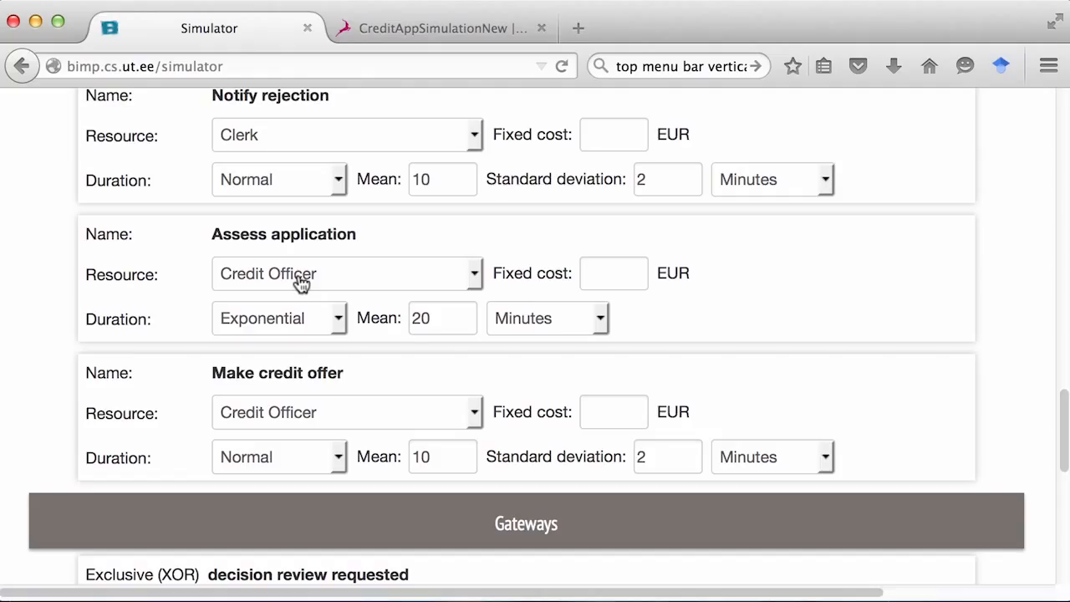
scroll(301, 284, up, 1)
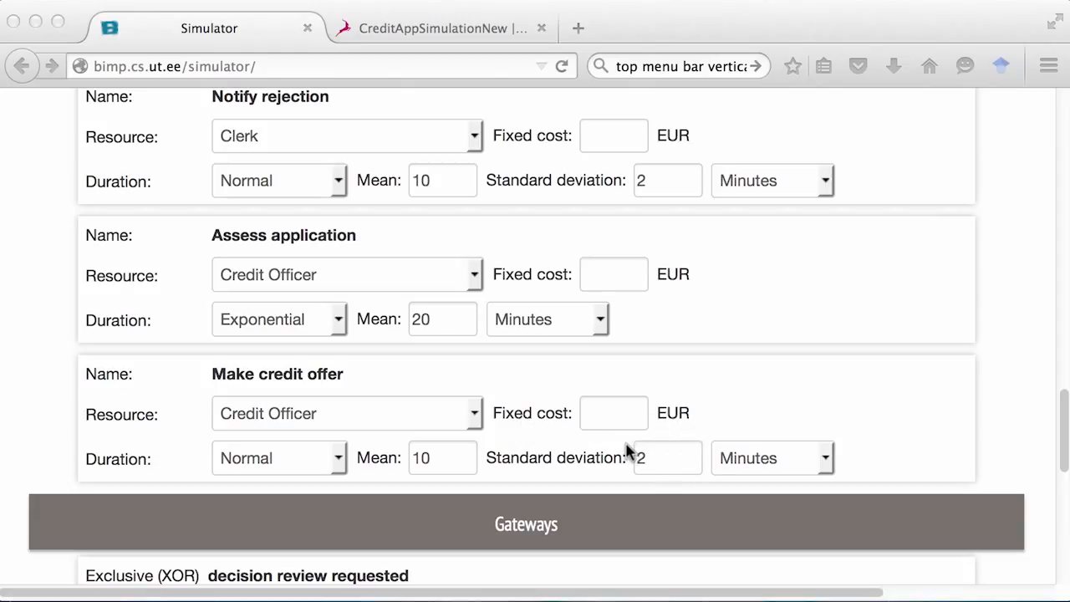
- Review the branching percentages of the two exclusive gateways and start the simulation
scroll(627, 451, down, 8)
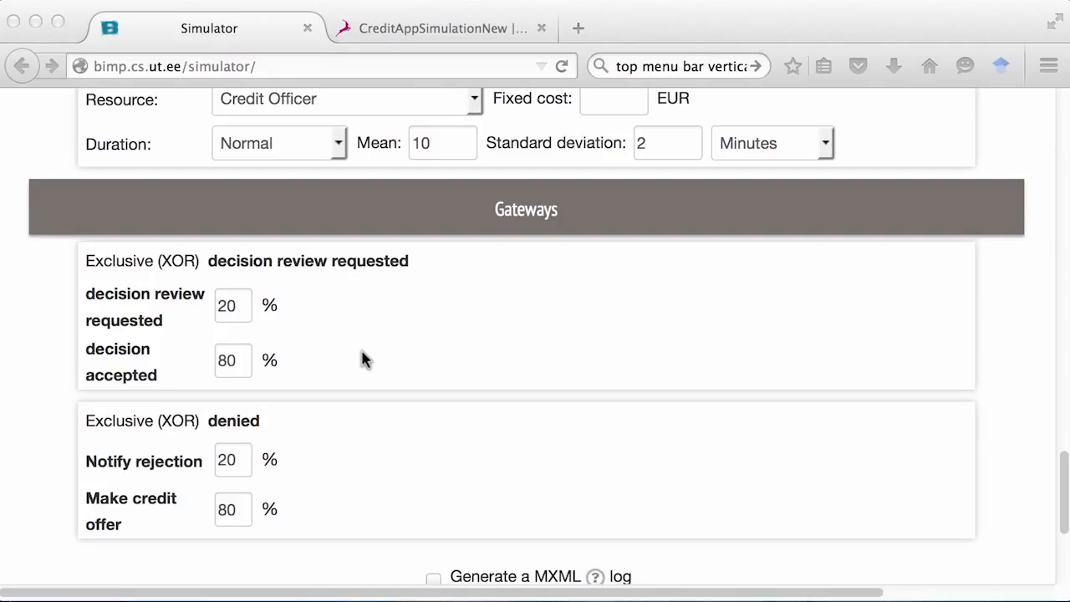
scroll(390, 352, down, 1)
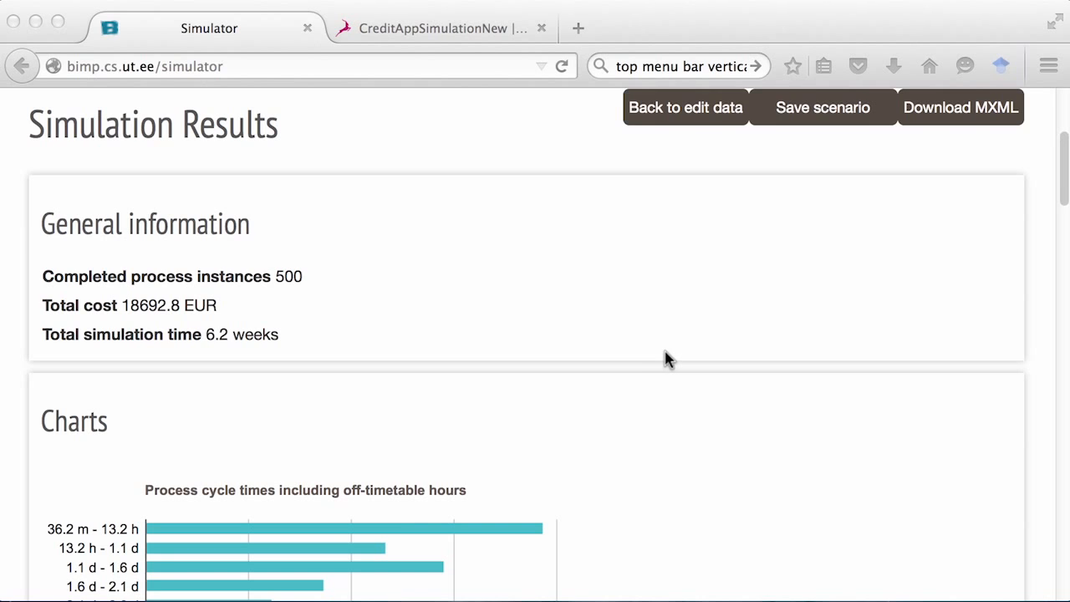
- Examine the result charts for process cycle times, waiting times, process costs and resource utilization
scroll(666, 358, down, 2)
scroll(668, 358, down, 3)
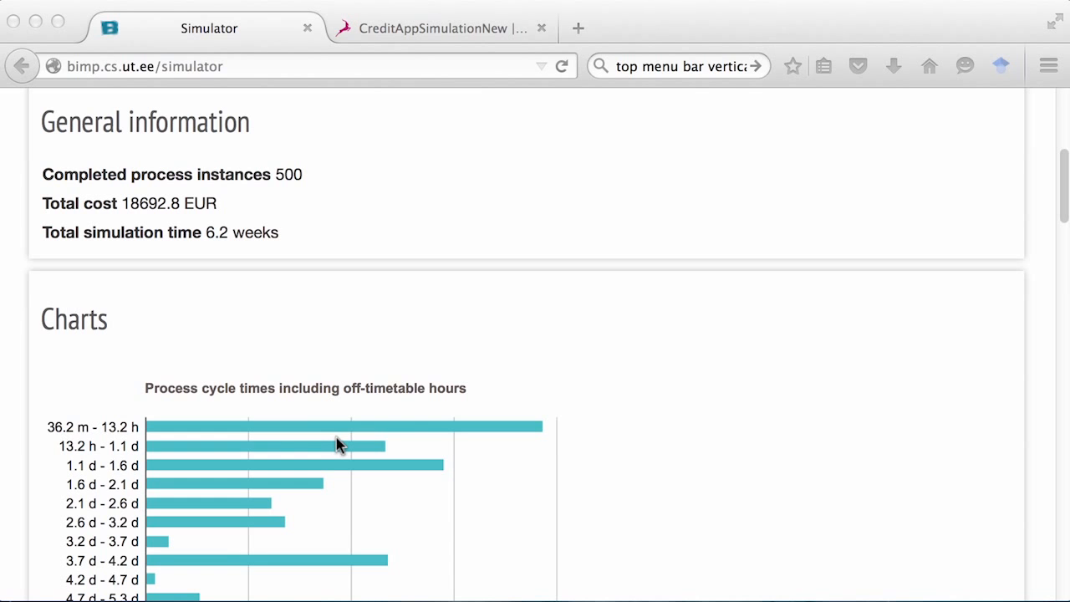
scroll(336, 438, down, 7)
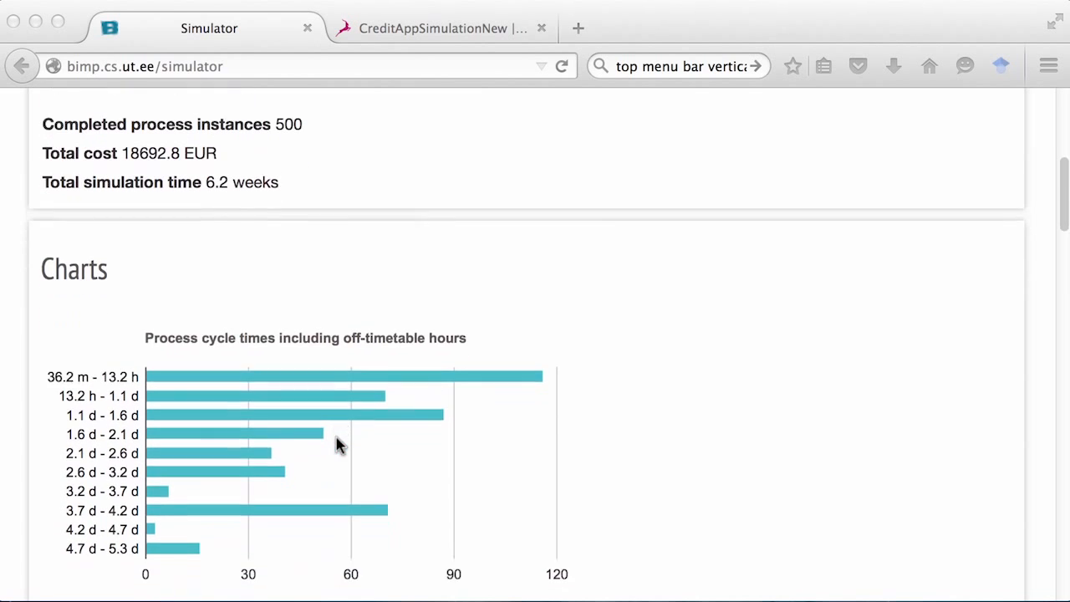
scroll(337, 443, down, 8)
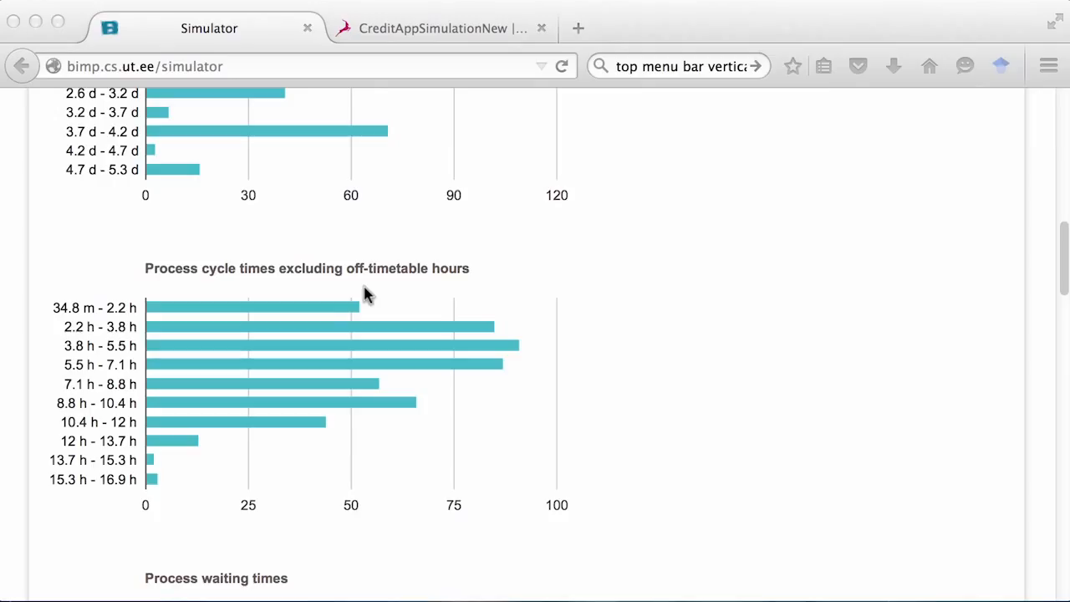
scroll(357, 311, down, 3)
scroll(358, 310, down, 6)
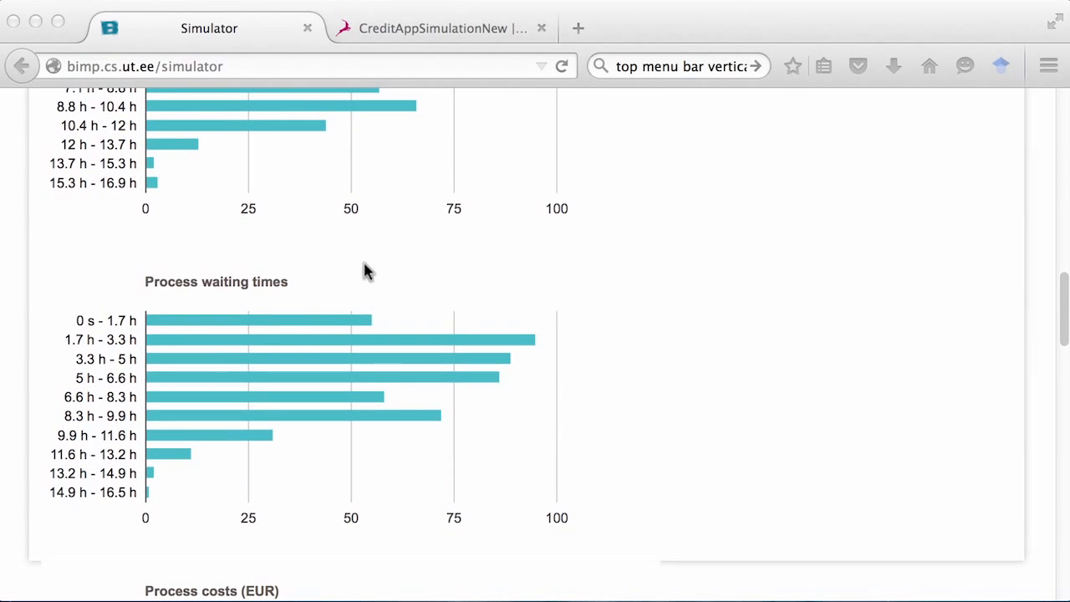
scroll(346, 282, down, 6)
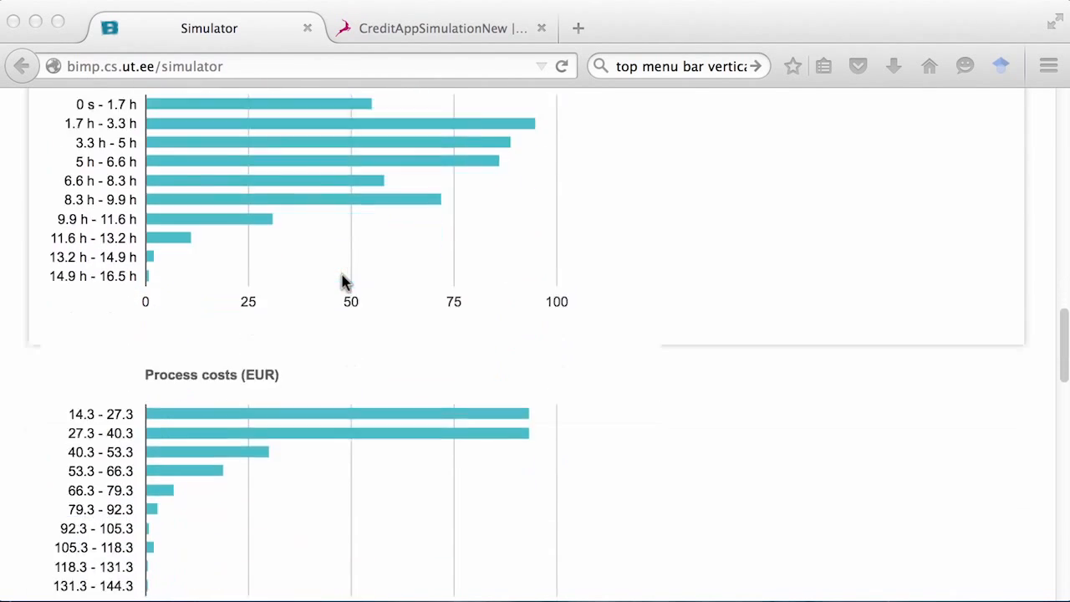
scroll(346, 281, down, 6)
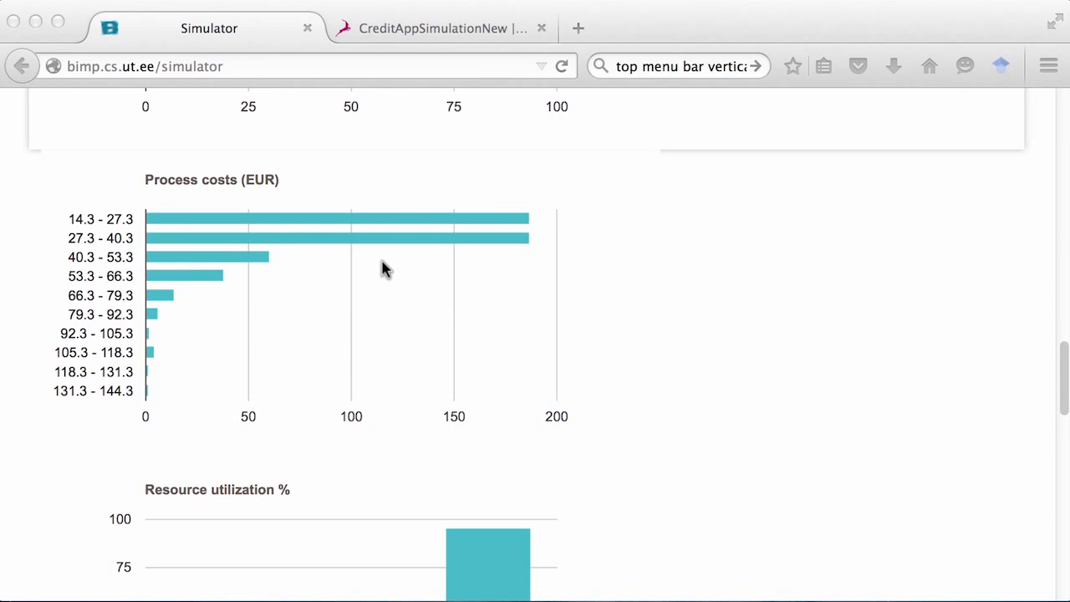
scroll(382, 267, down, 9)
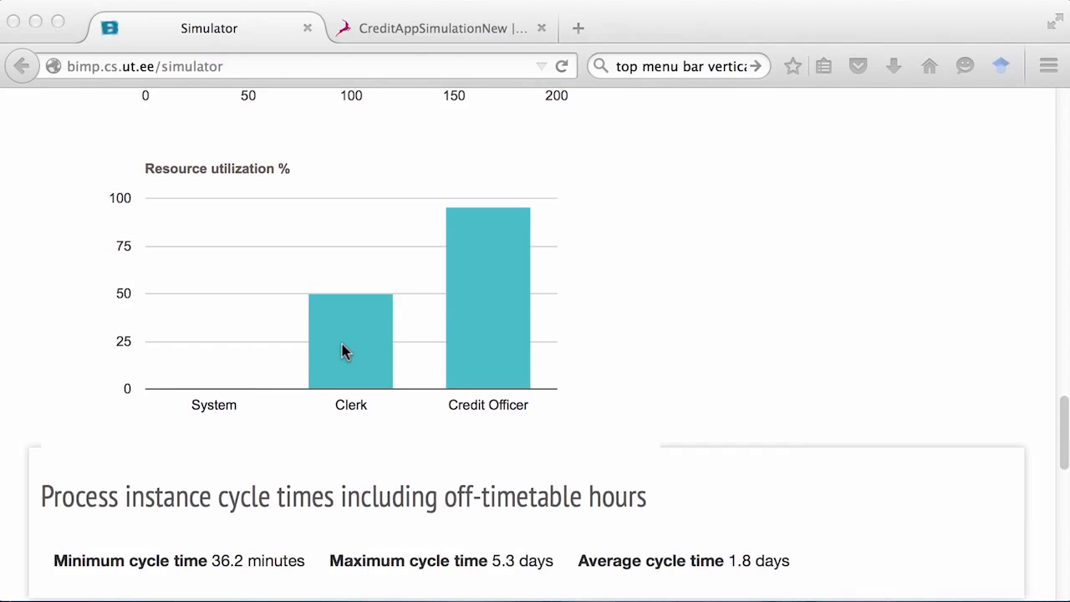
- Examine the minimum, maximum and average cycle times and costs per process instance, plus the task costs and waiting times
scroll(459, 324, down, 2)
scroll(459, 325, down, 5)
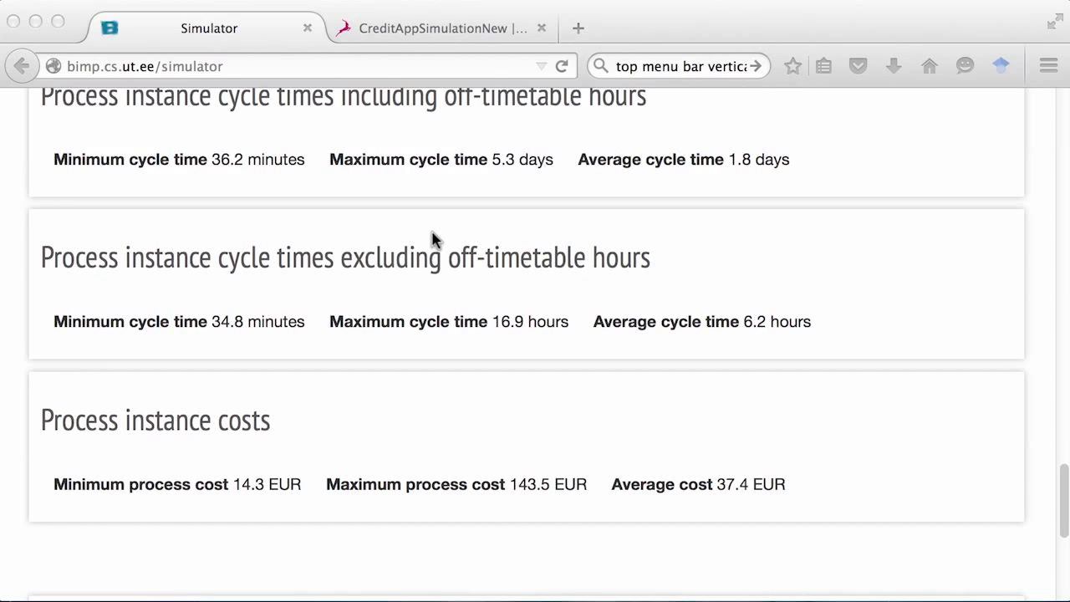
scroll(433, 239, down, 5)
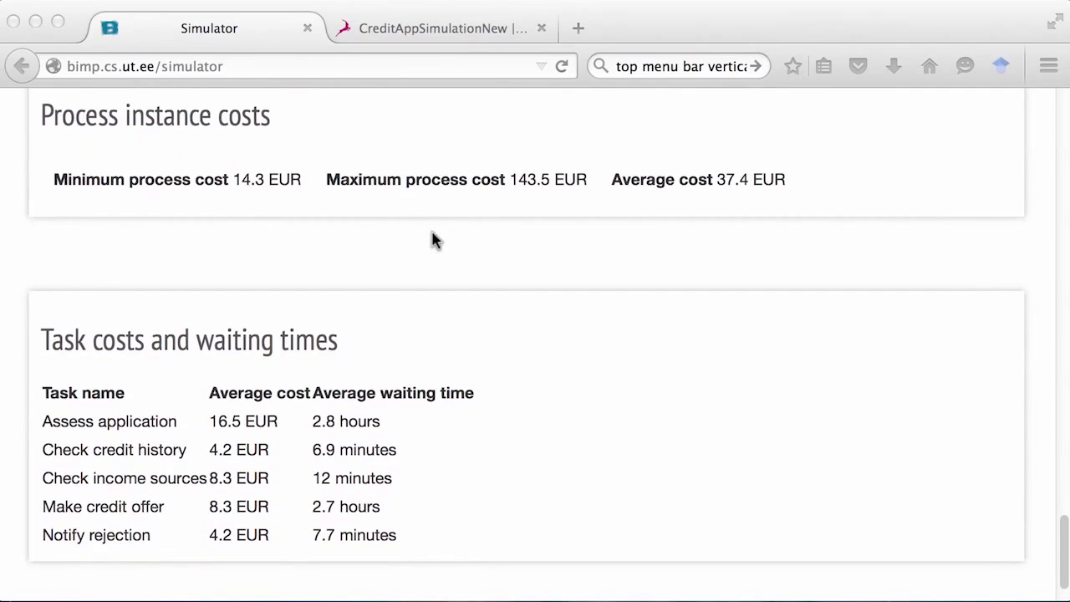
scroll(432, 239, down, 1)
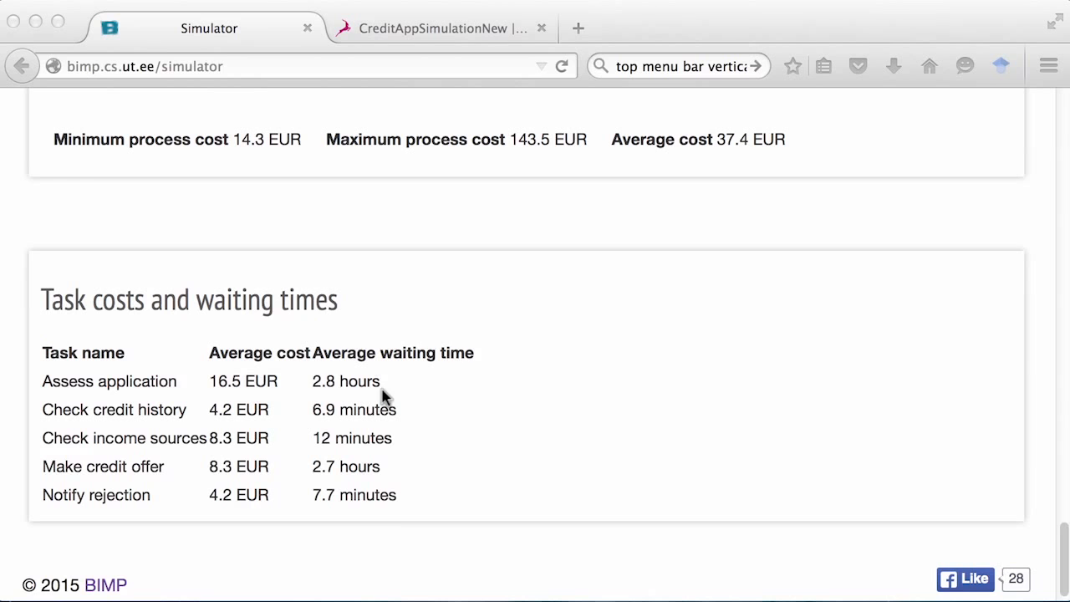
scroll(383, 393, down, 1)
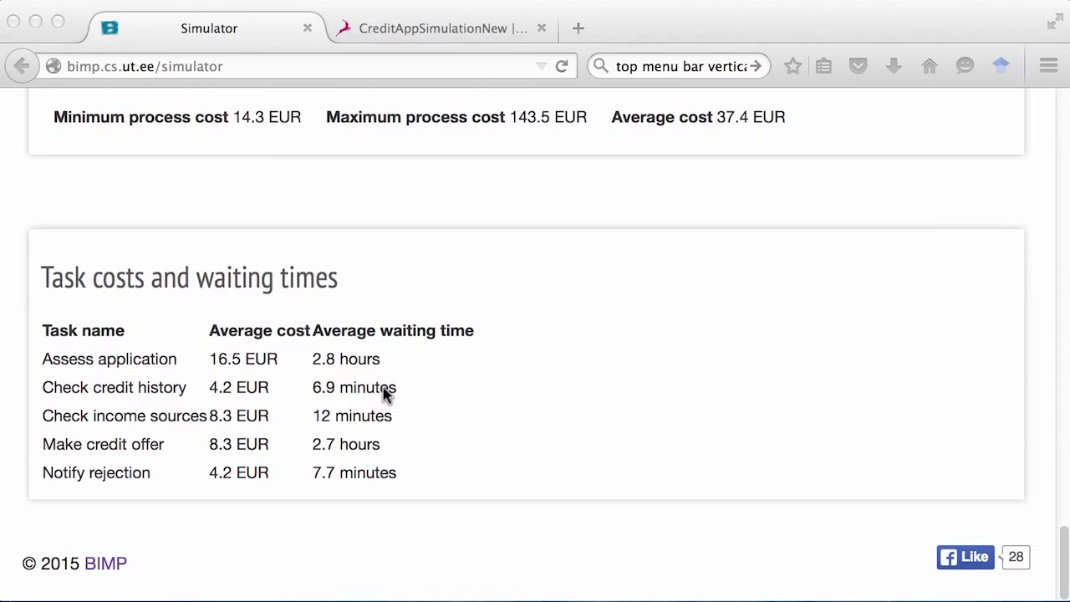